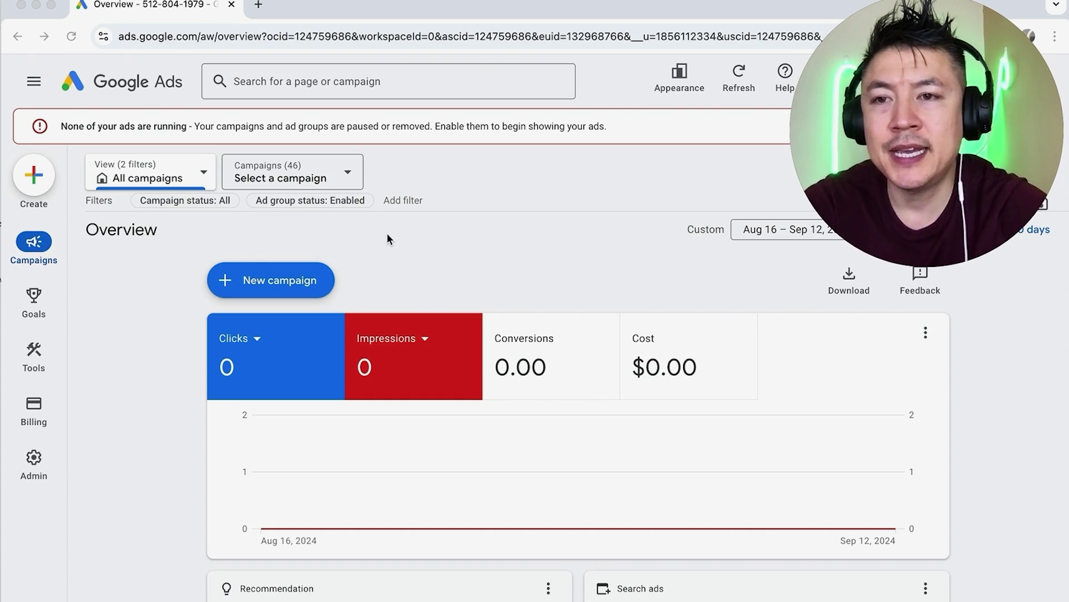
Step: Go to the Locations page under Audiences, keywords, and content in the navigation menu
click(44, 248)
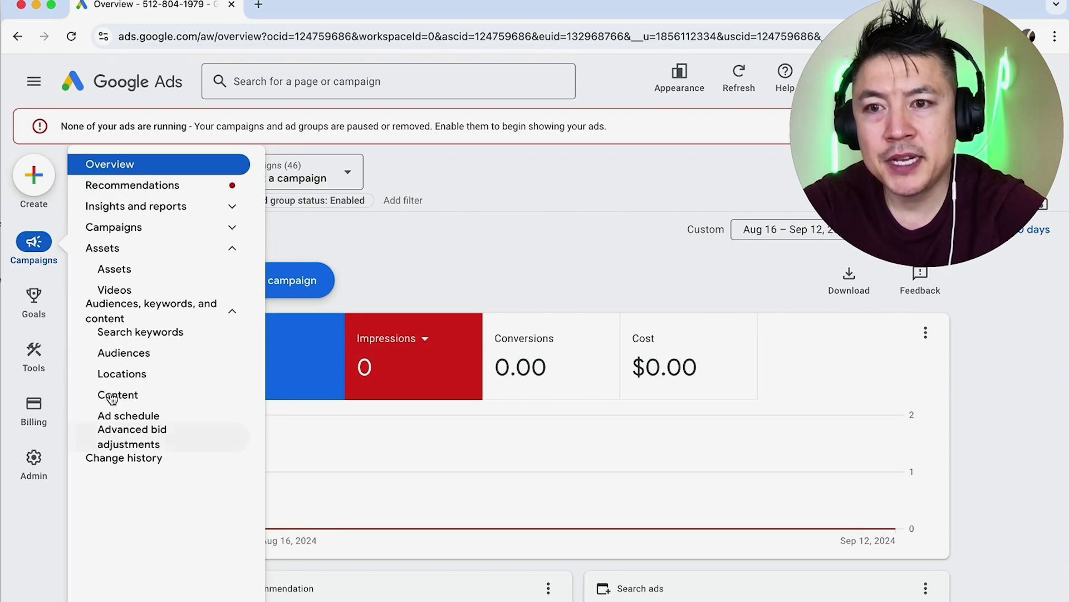
click(231, 315)
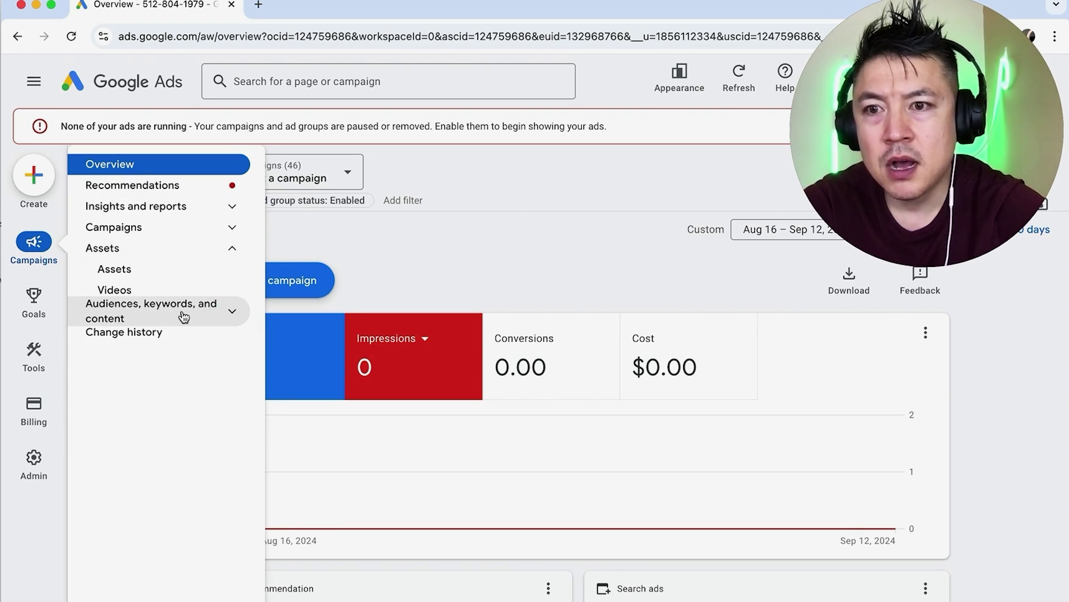
click(233, 316)
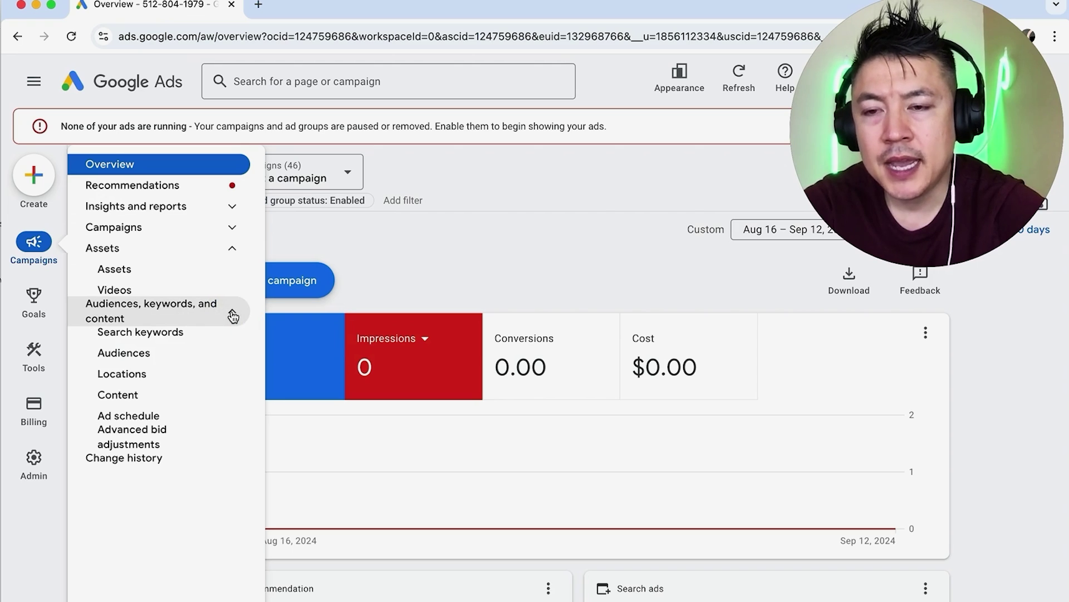
click(126, 375)
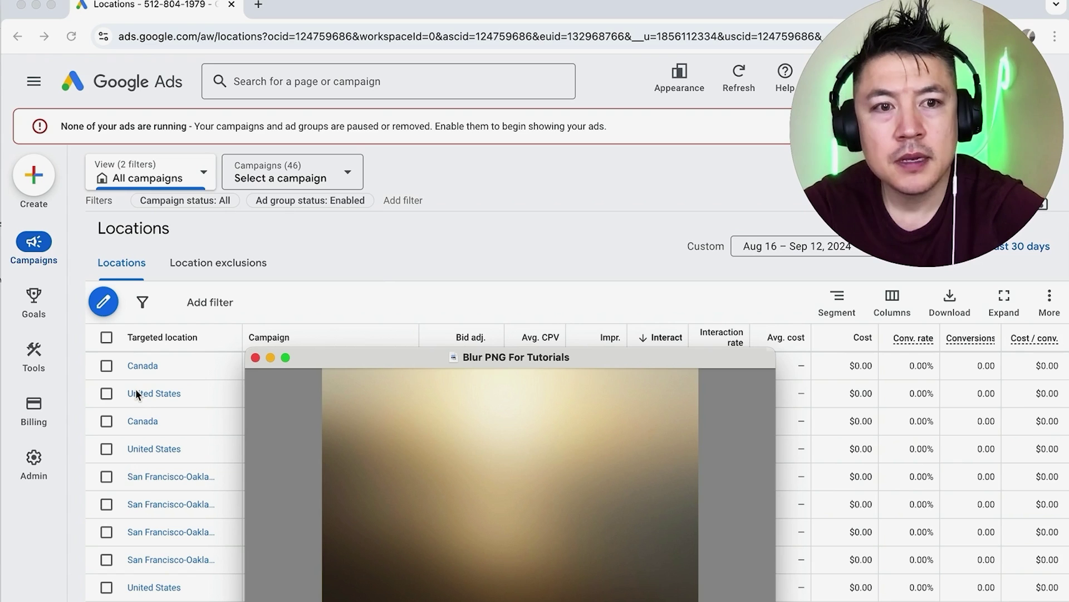
Step: Show the Location exclusions list and edit exclusions for a selected campaign
click(244, 264)
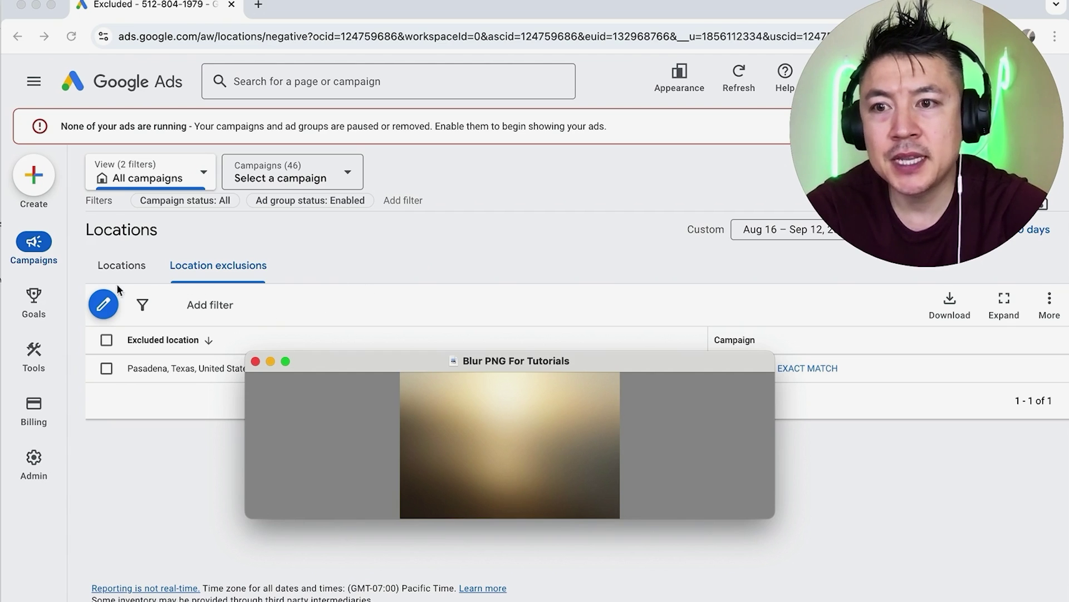
click(106, 306)
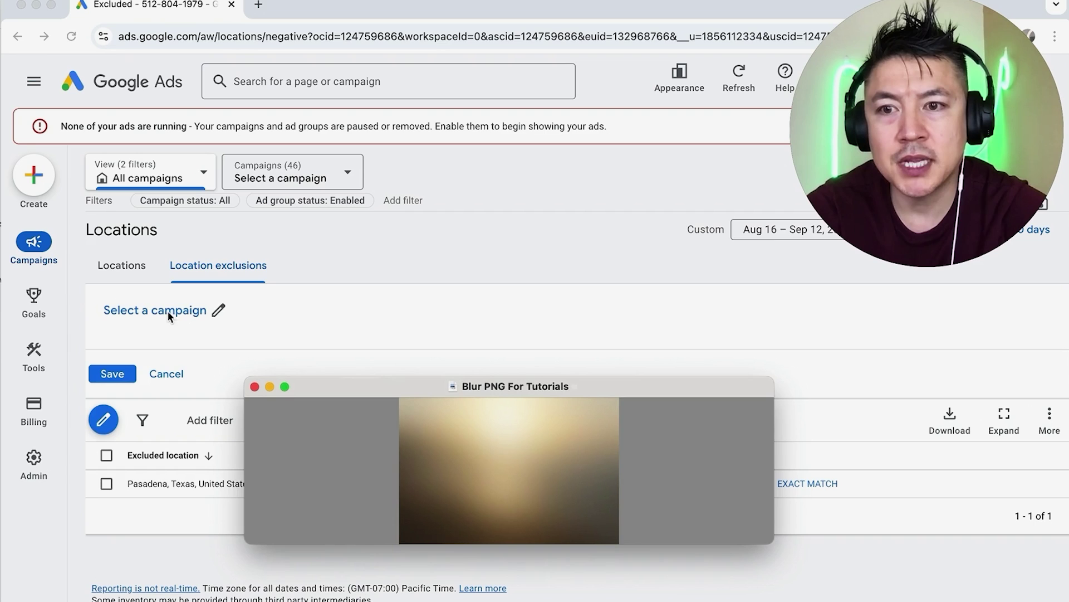
click(181, 309)
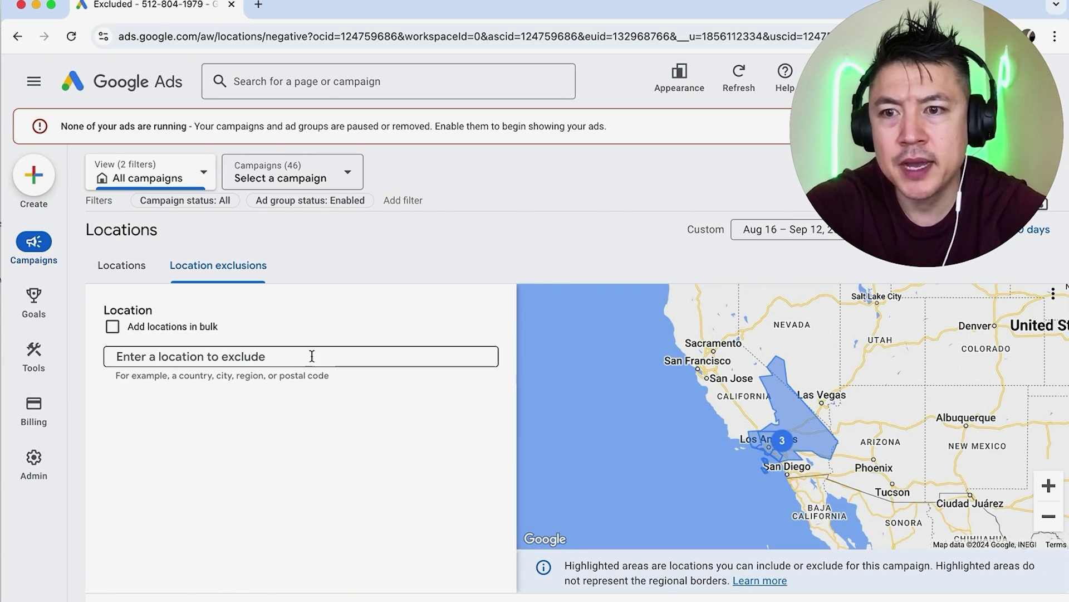
Step: Search 'georgia' in the location exclusion field to list matches, led by Georgia country
click(172, 355)
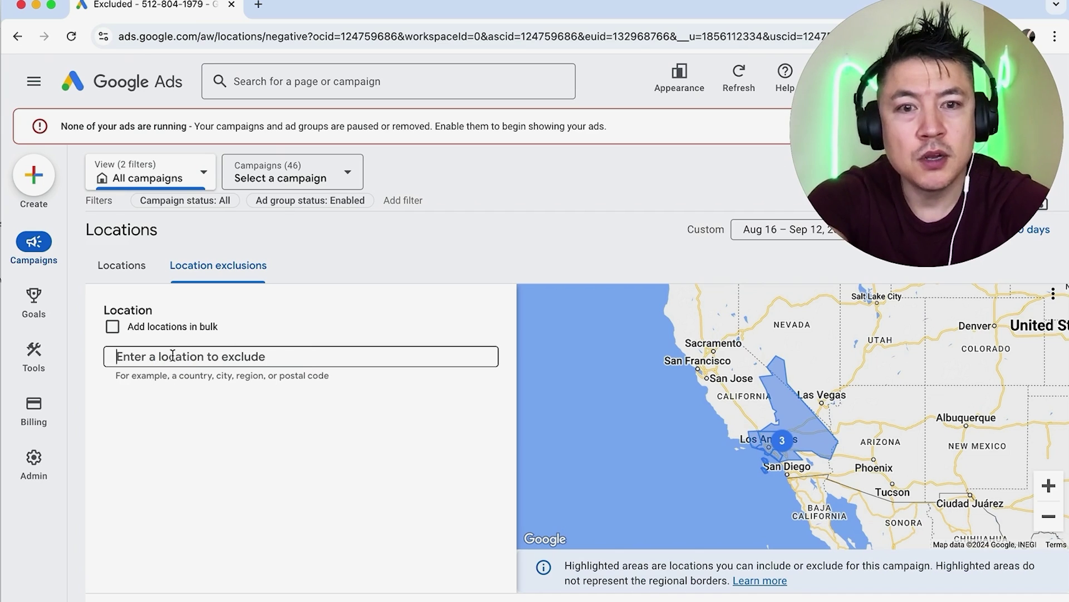
text(geor)
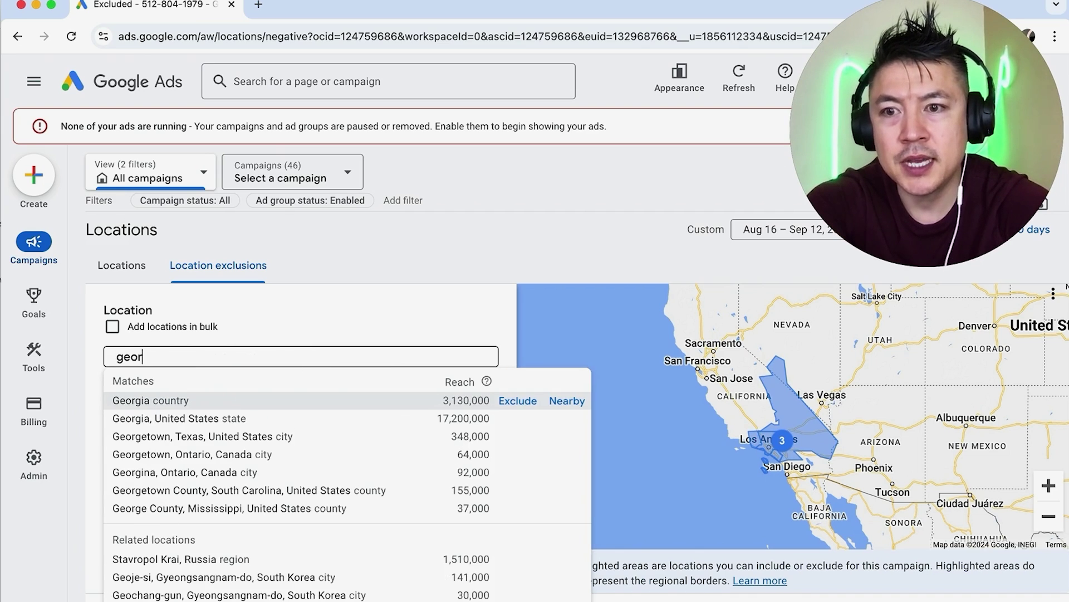
text(gia)
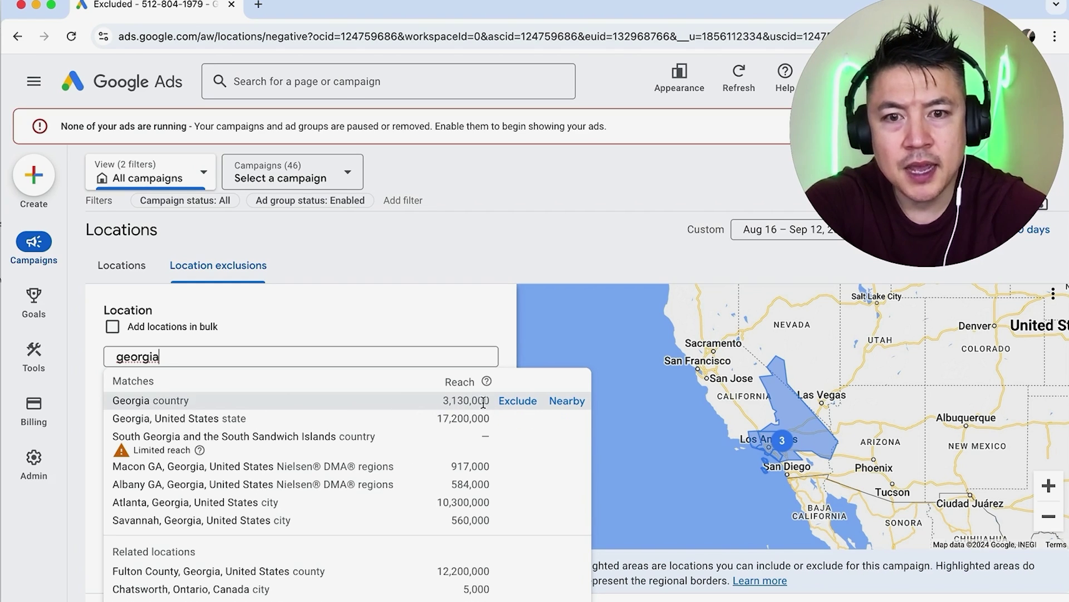
Step: Exclude Georgia (country, 3,130,000 reach) alongside Pasadena, Texas
click(516, 400)
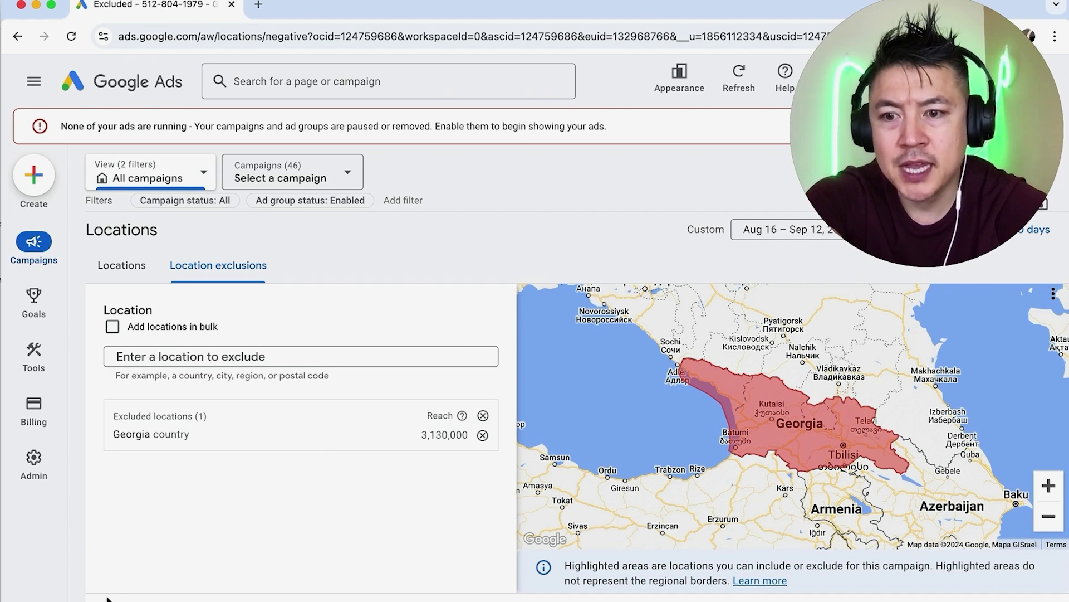
click(127, 598)
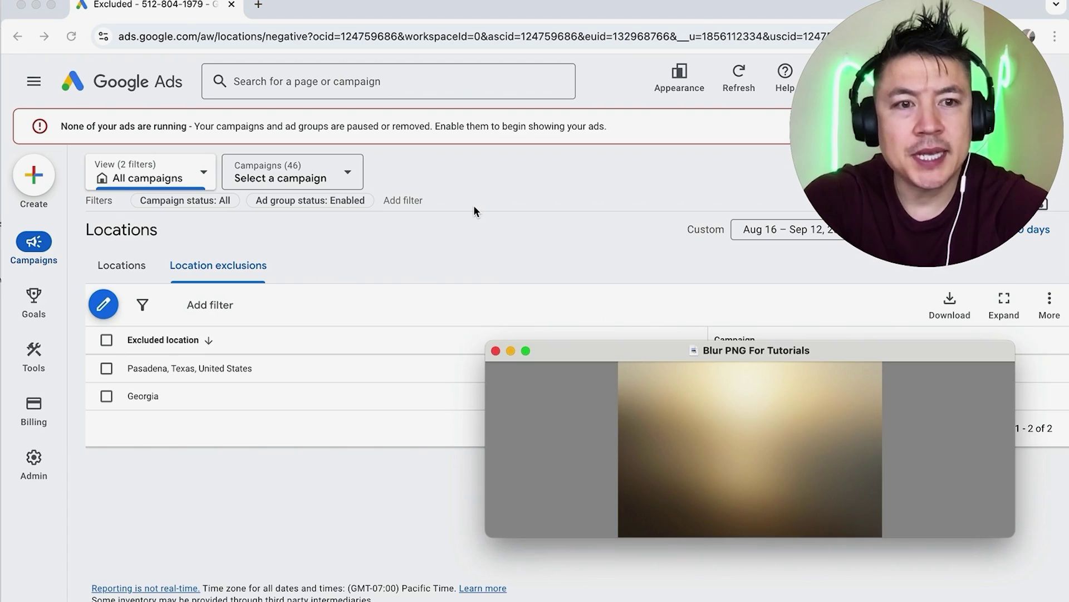